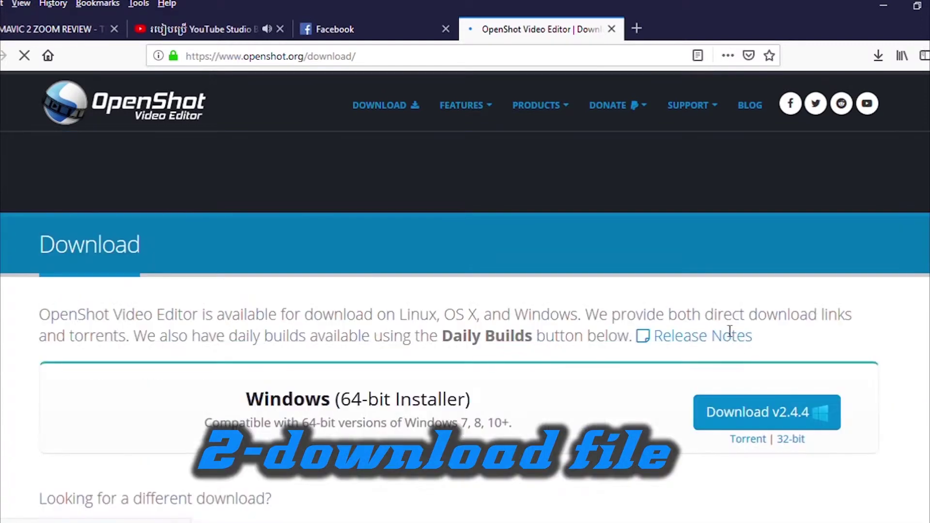
# - Download the OpenShot v2.4.4 64-bit installer for Windows from the download page
pyautogui.scroll(-5, 609, 347)
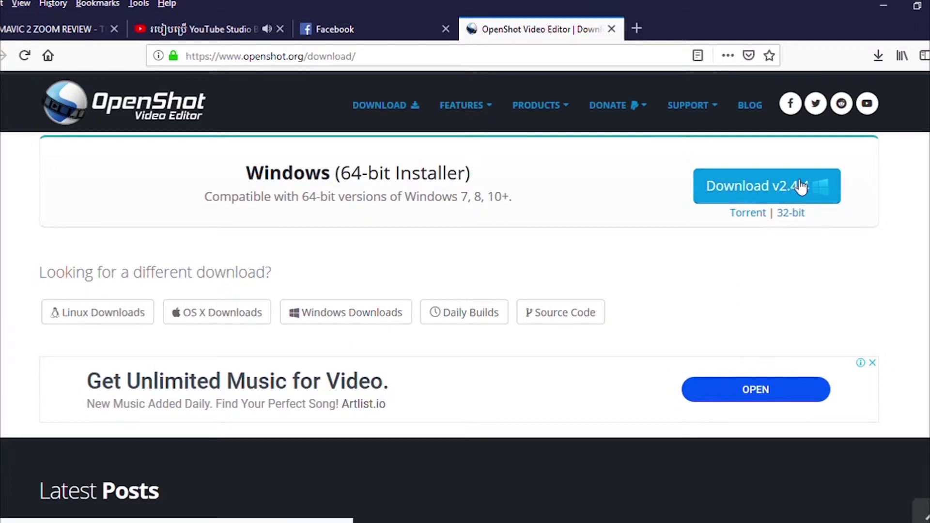
pyautogui.click(770, 193)
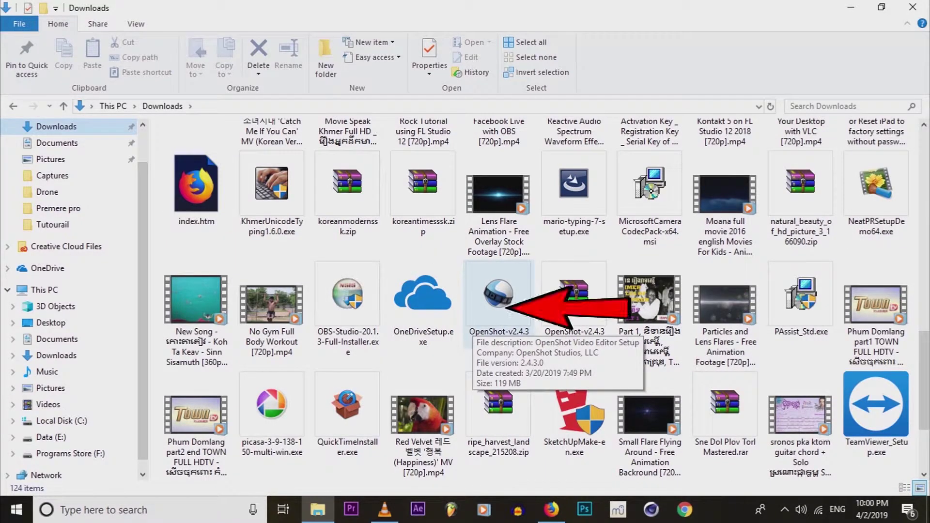
# - Run OpenShot-v2.4.3-x86_64.exe from the Downloads folder and install it in English, accepting the license and keeping the desktop shortcut
pyautogui.click(498, 310)
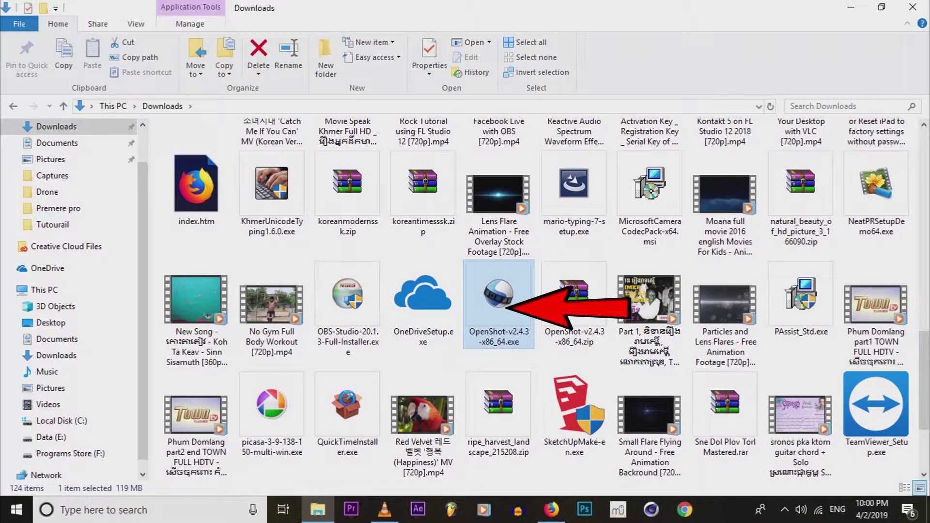
pyautogui.press('Return')
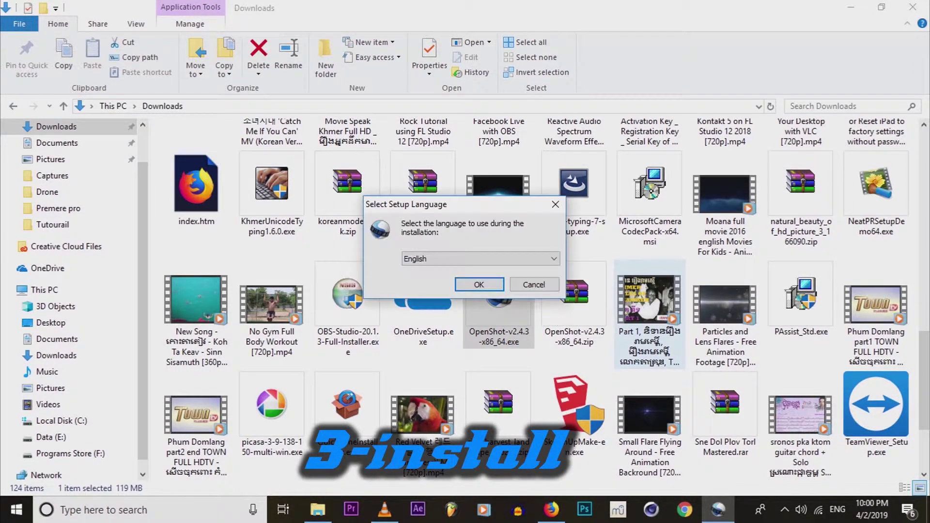
pyautogui.press('Return')
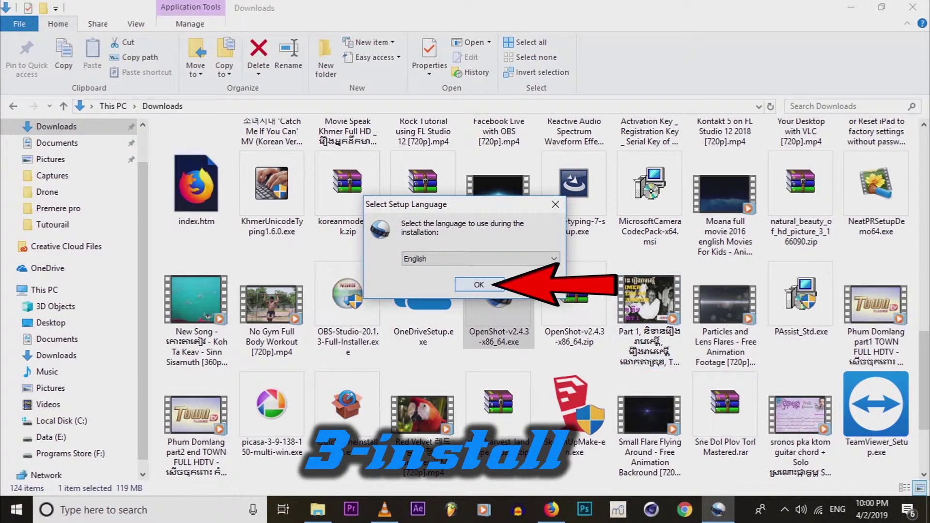
pyautogui.click(327, 321)
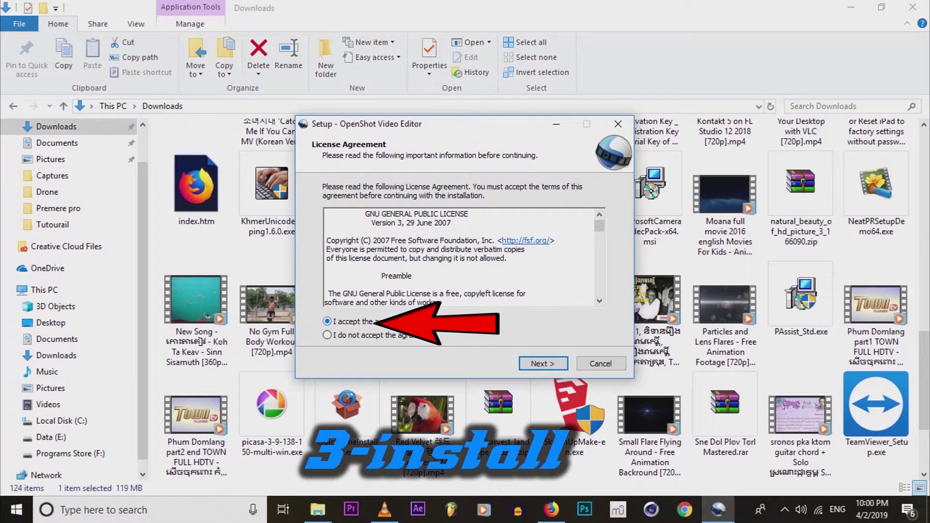
pyautogui.press('Return')
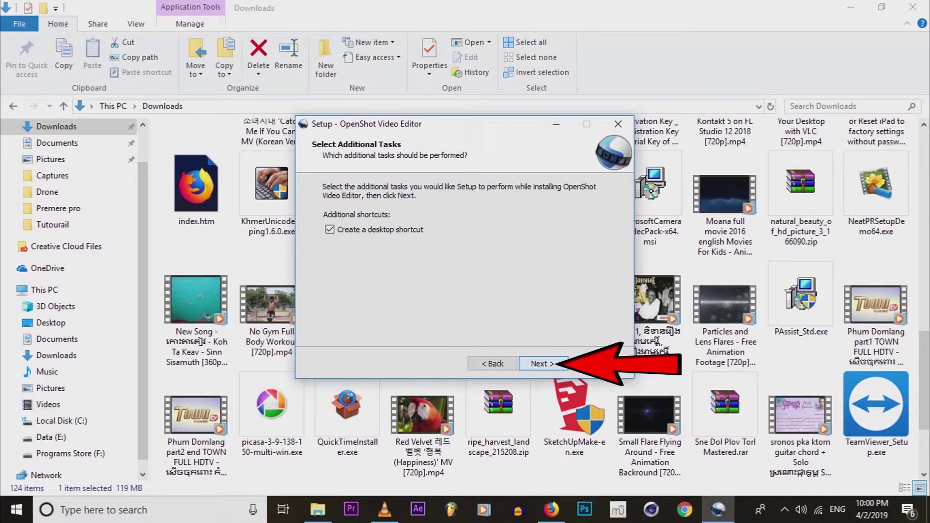
pyautogui.press('Return')
pyautogui.press('Return')
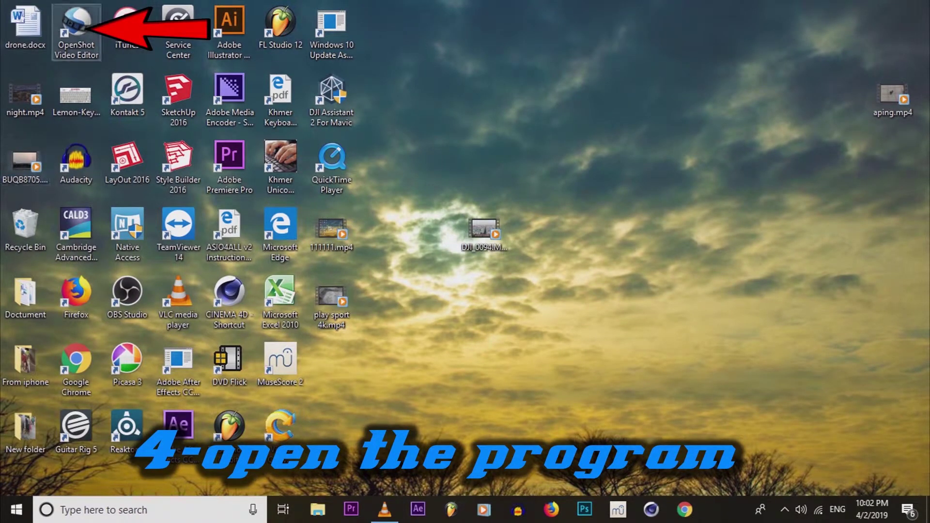
# - Launch OpenShot Video Editor from the desktop and import DJI_0015.MOV from the Drone folder on Data (E:)
pyautogui.doubleClick(76, 29)
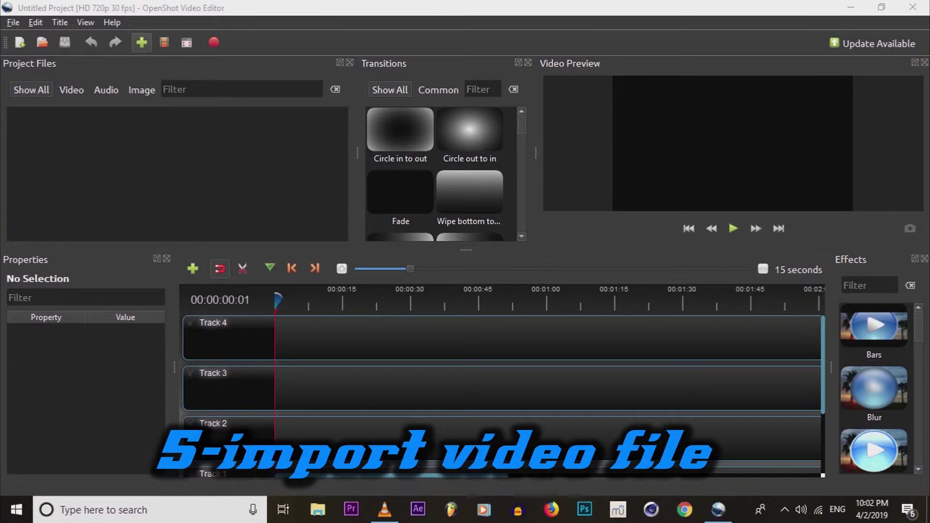
pyautogui.click(142, 42)
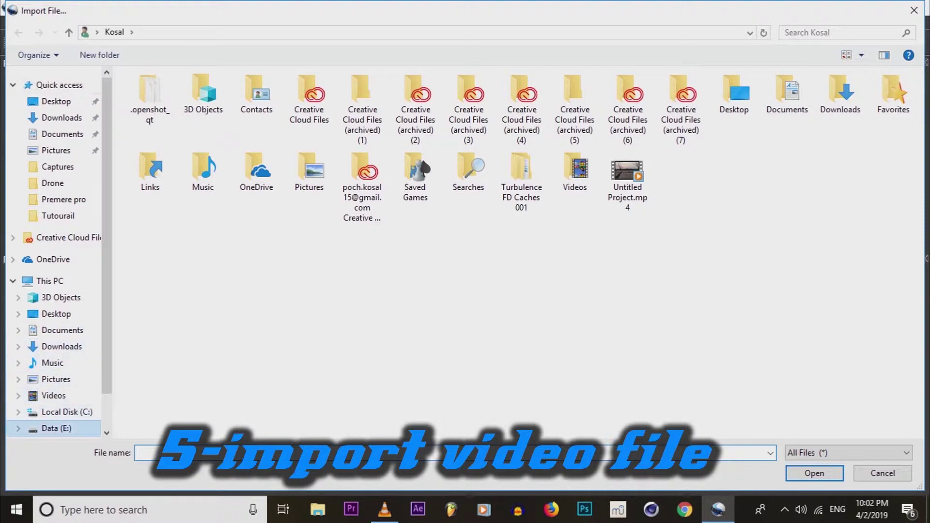
pyautogui.click(53, 429)
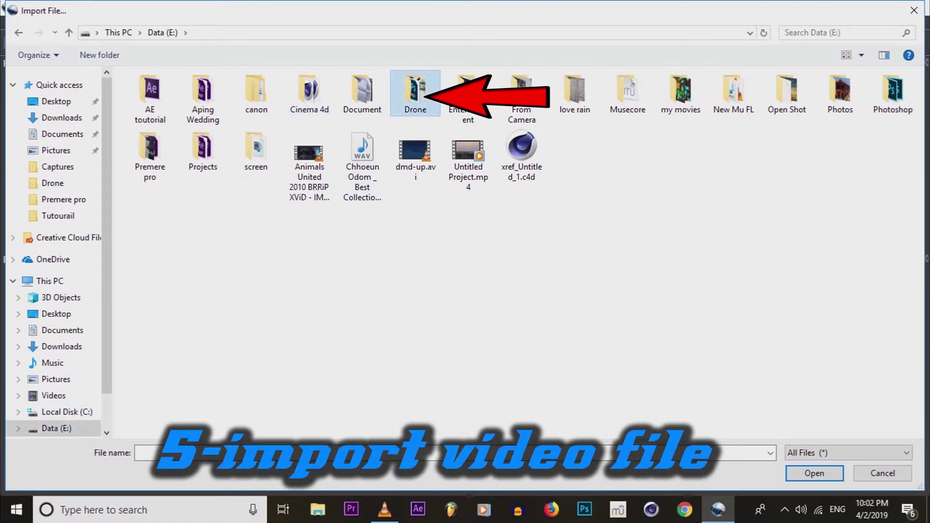
pyautogui.doubleClick(415, 92)
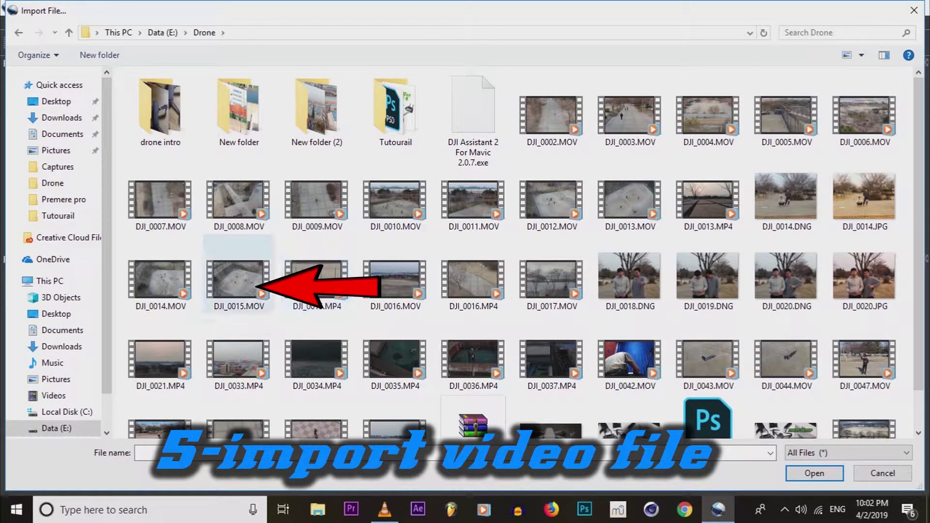
pyautogui.click(238, 279)
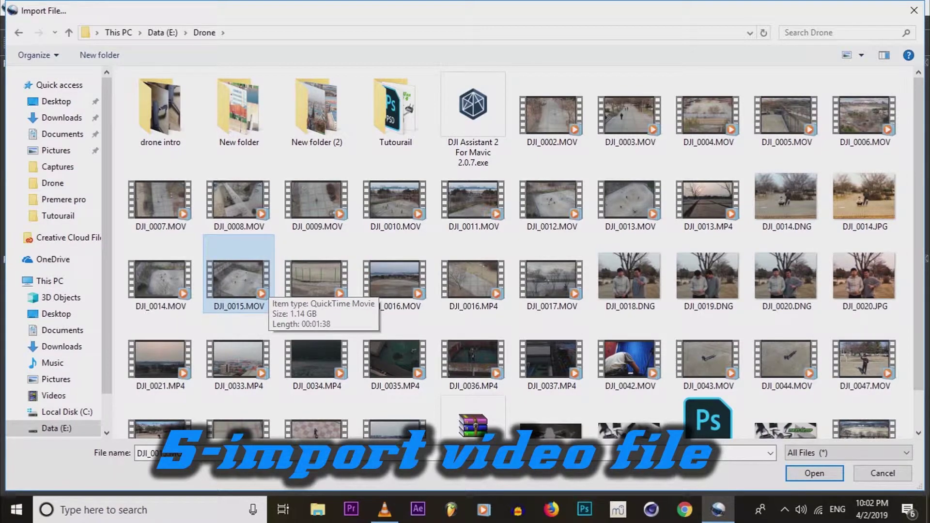
pyautogui.press('Return')
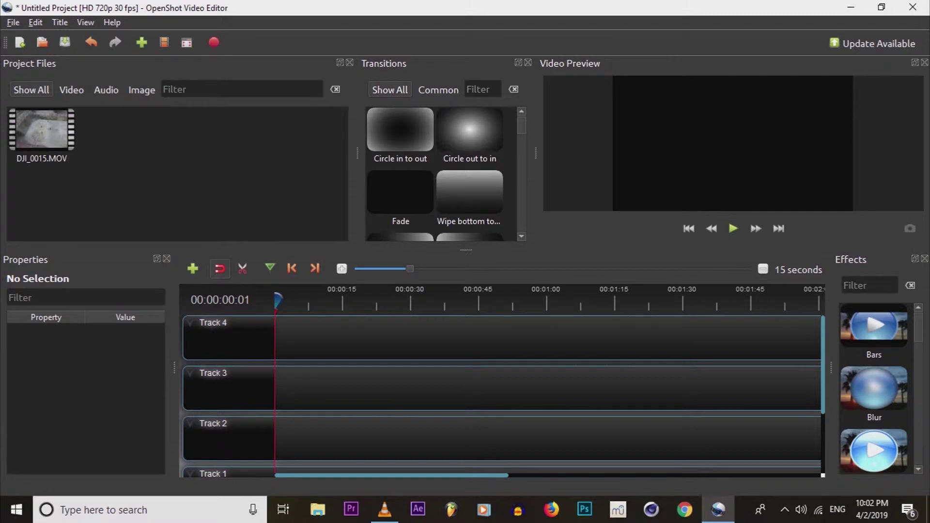
# - Place the DJI_0015.MOV clip at the start of Track 4 and play it in the preview
pyautogui.click(42, 130)
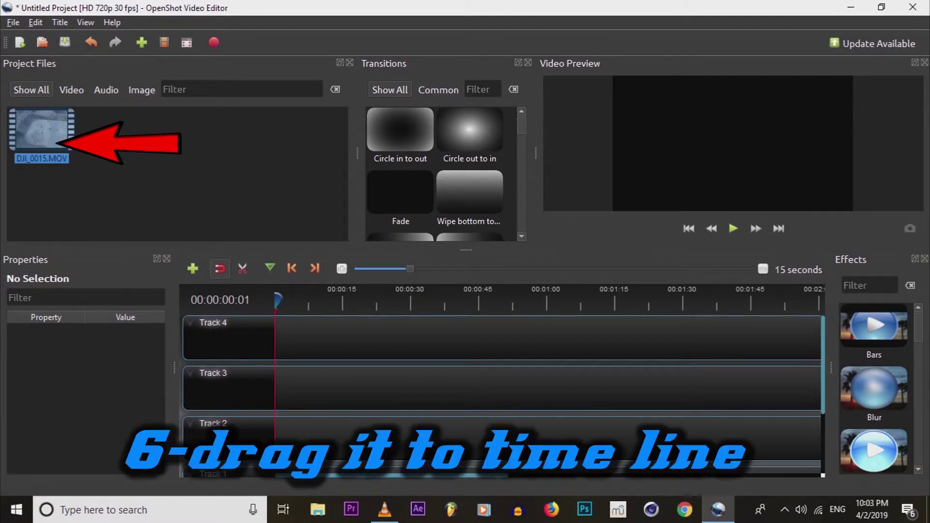
pyautogui.moveTo(41, 129); pyautogui.dragTo(301, 339)
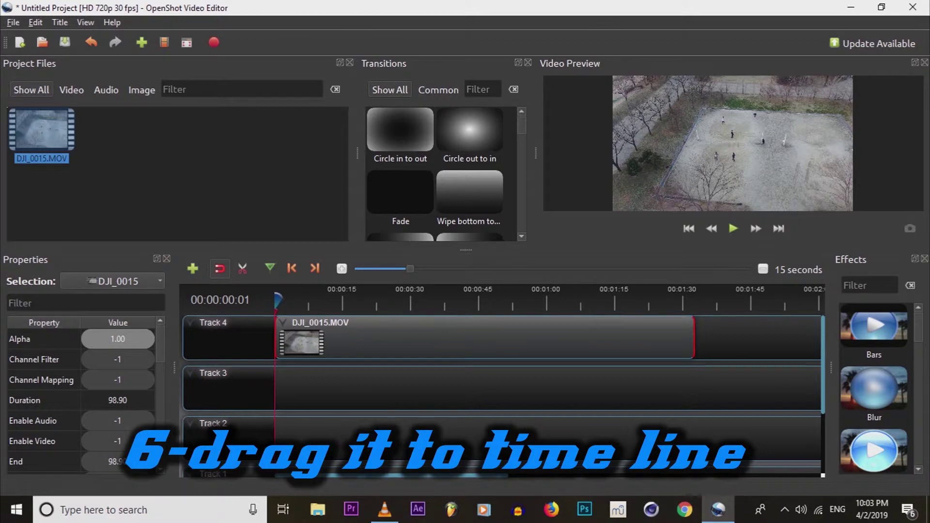
pyautogui.click(734, 228)
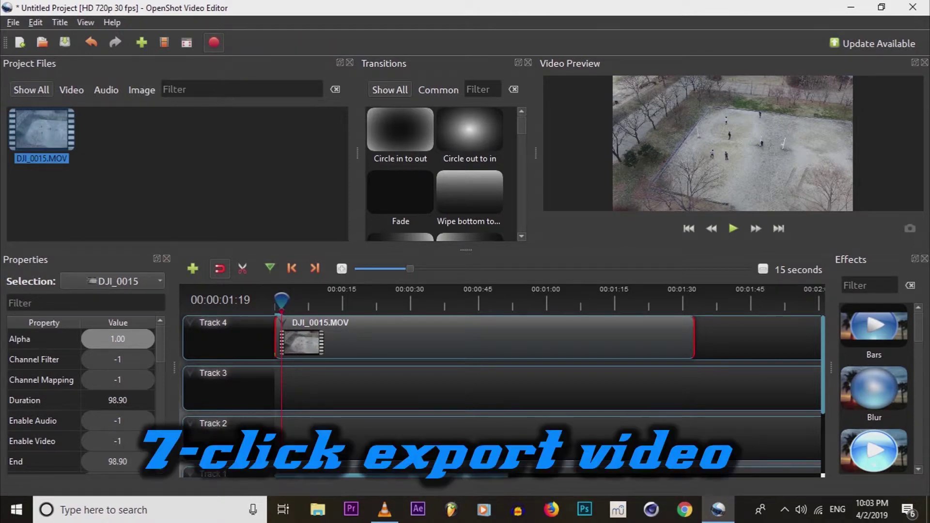
# - Open the video export settings and name the output file "play sport"
pyautogui.hotkey('ctrl', 'e')
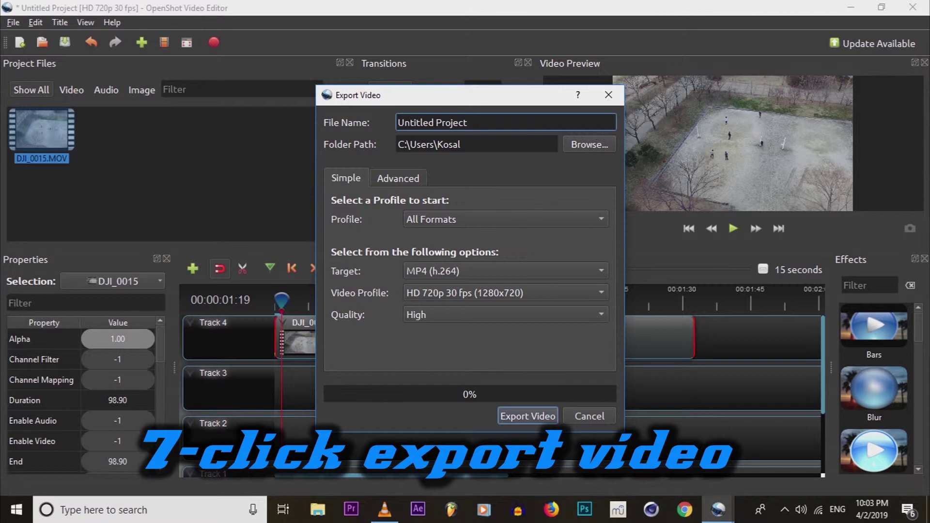
pyautogui.hotkey('ctrl', 'a')
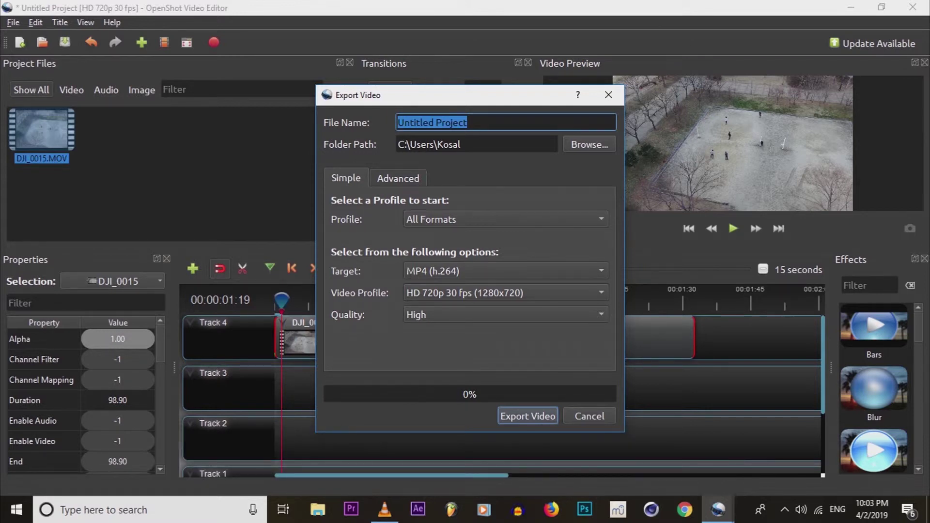
pyautogui.write('play s')
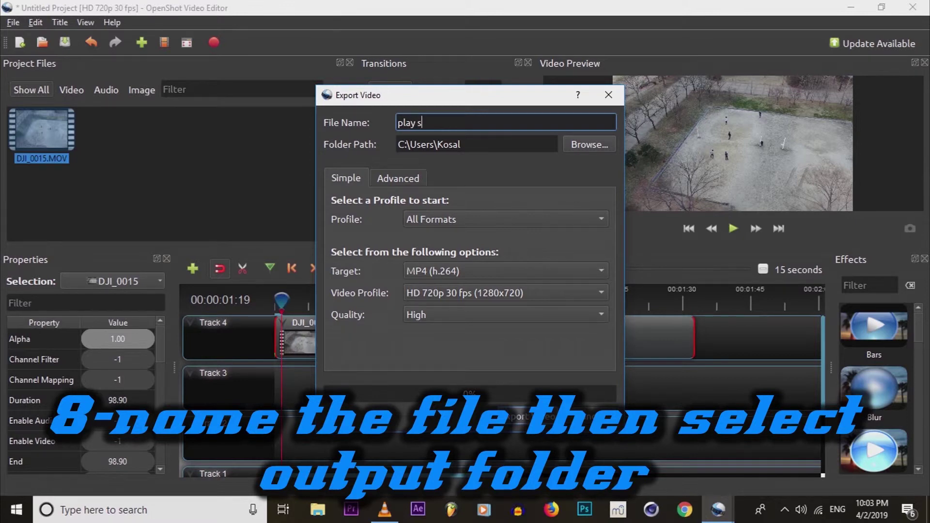
pyautogui.write('o')
pyautogui.press('BackSpace')
pyautogui.write('port')
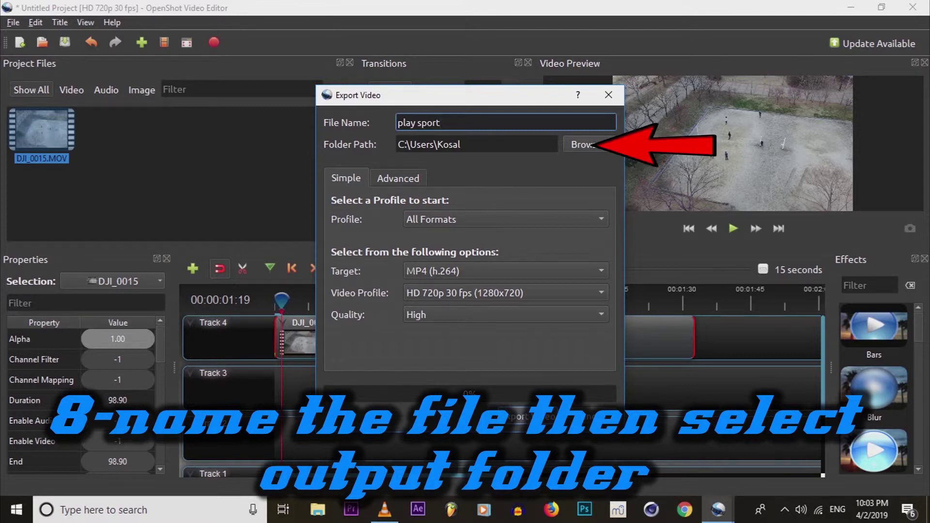
# - Set the export folder to the Desktop
pyautogui.click(579, 145)
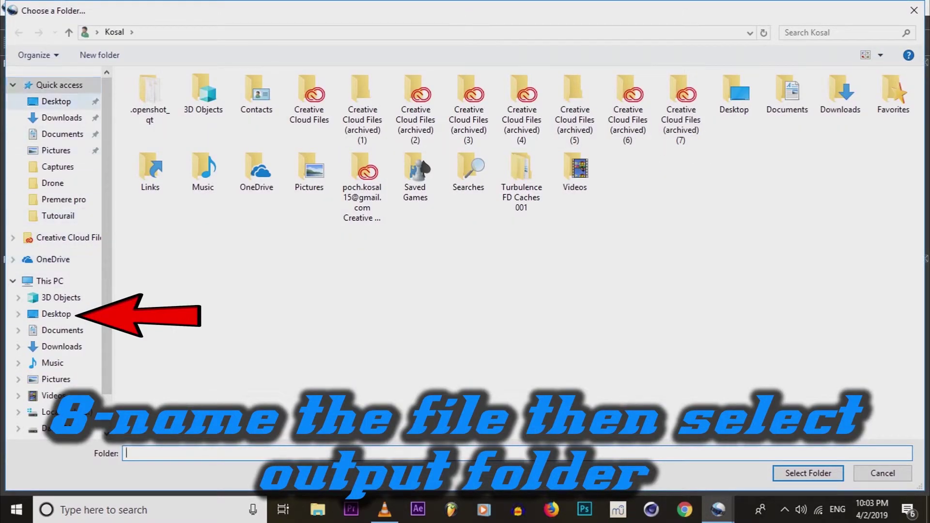
pyautogui.click(56, 101)
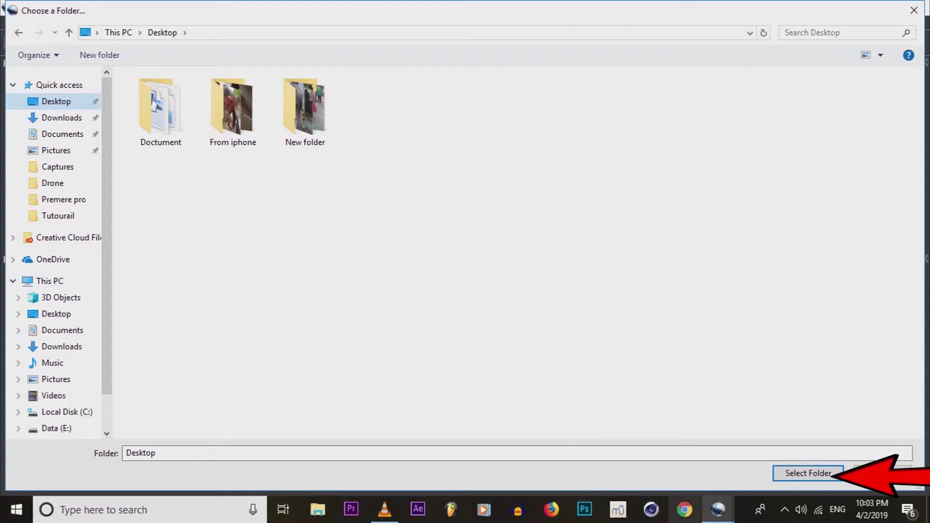
pyautogui.click(807, 473)
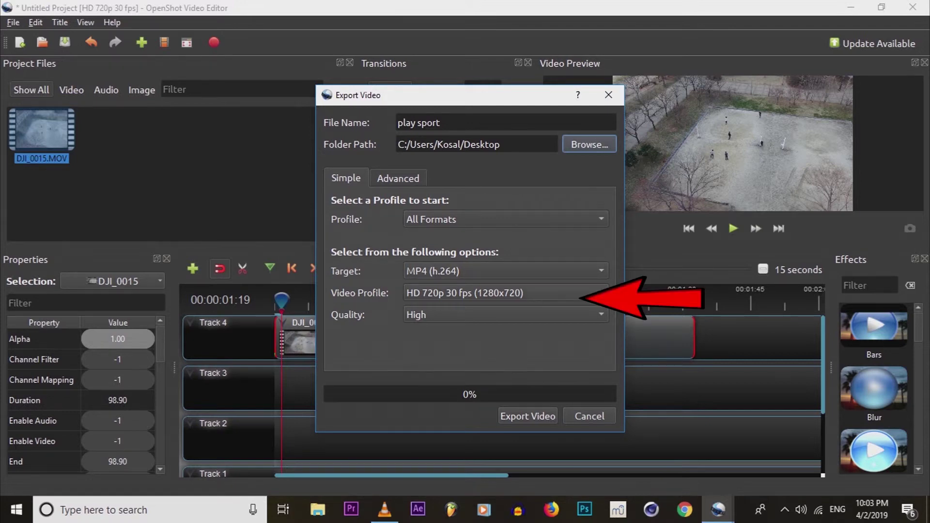
# - Set the video profile to 4K UHD 2160p 24 fps (3840x2160) and start exporting the video
pyautogui.click(484, 293)
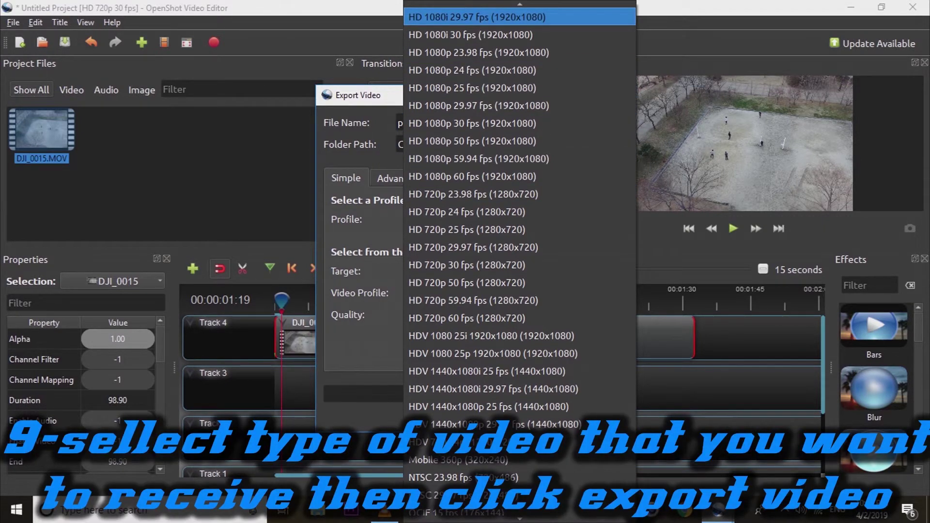
pyautogui.scroll(5, 520, 261)
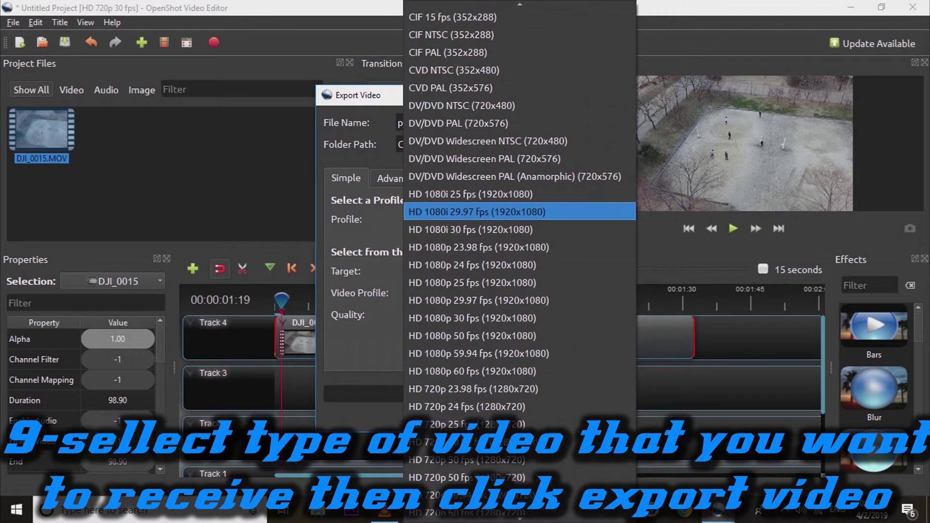
pyautogui.scroll(3, 520, 262)
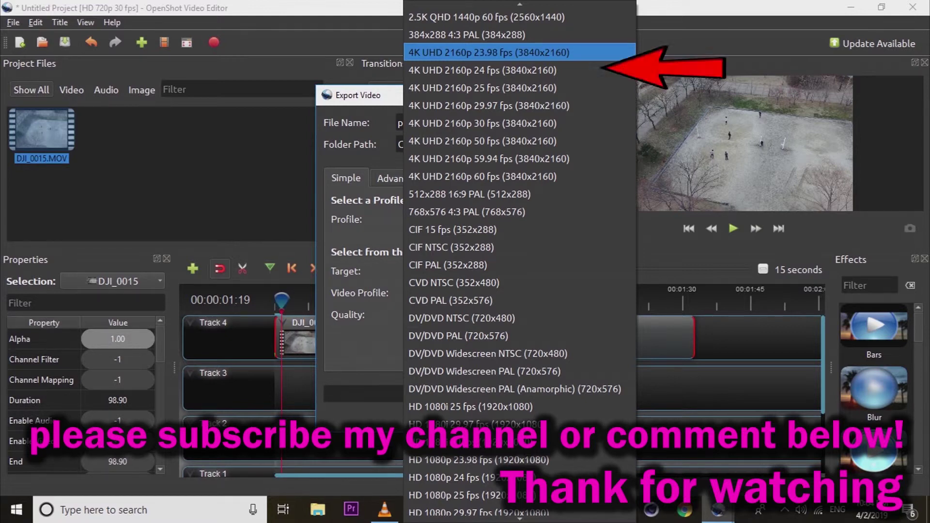
pyautogui.press('Return')
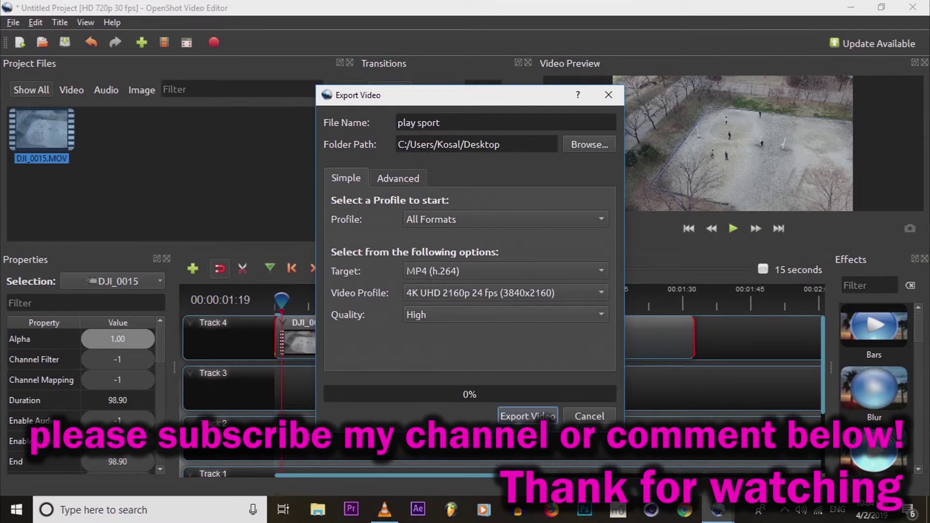
pyautogui.press('Return')
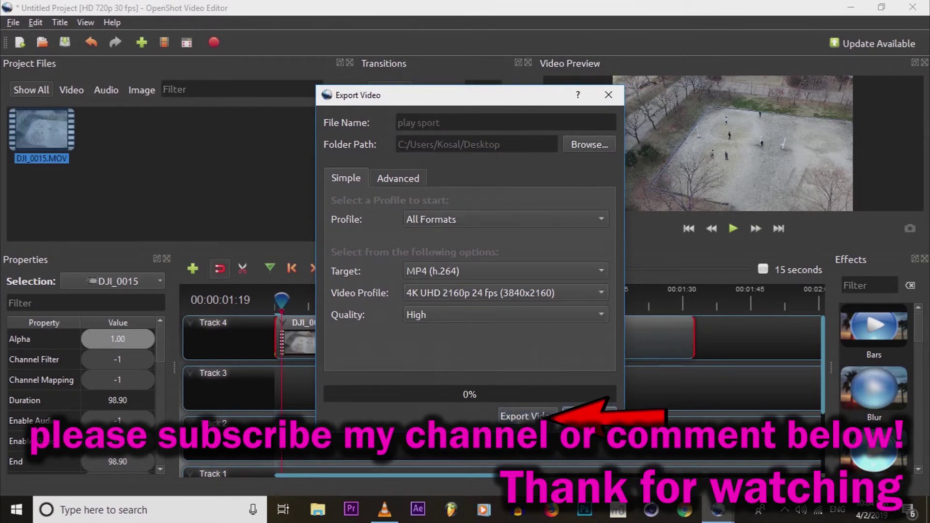